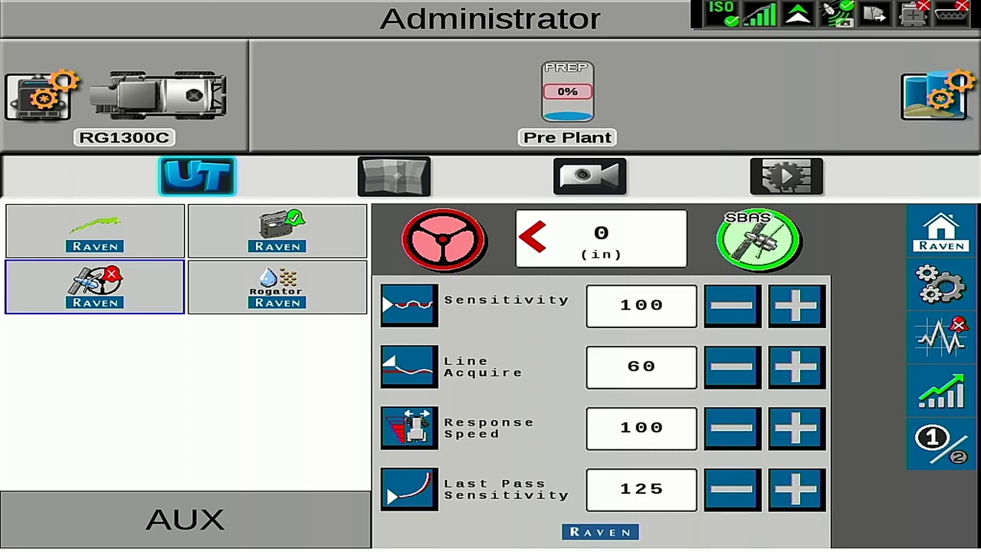
Run the Steering Control Calibration from the RS1 steering setup and accept the completed calibration
left_click(945, 285)
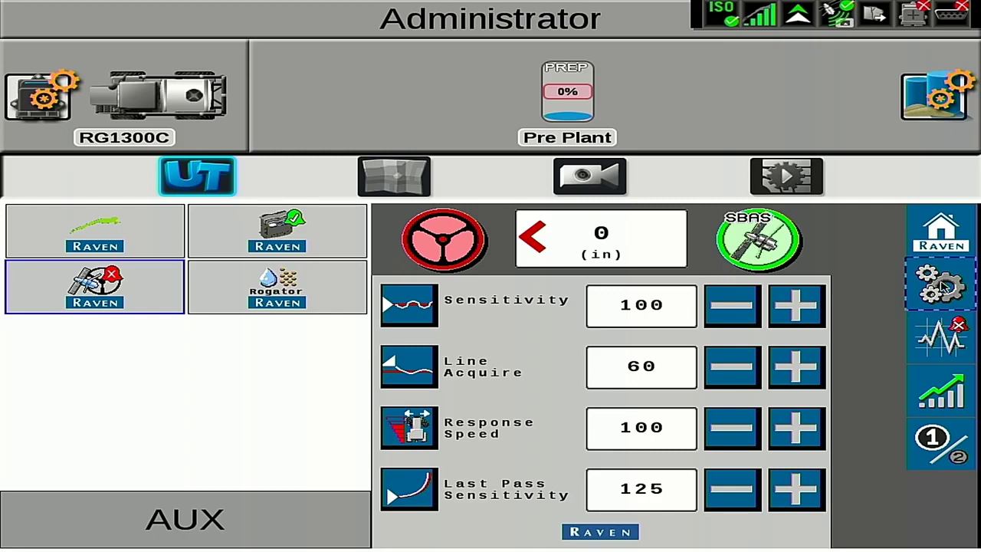
left_click(945, 286)
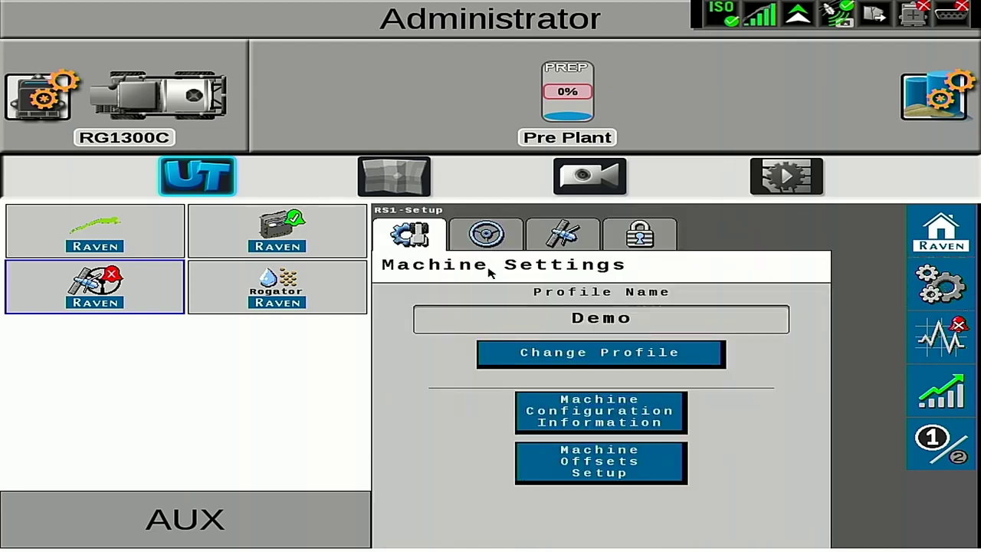
left_click(477, 238)
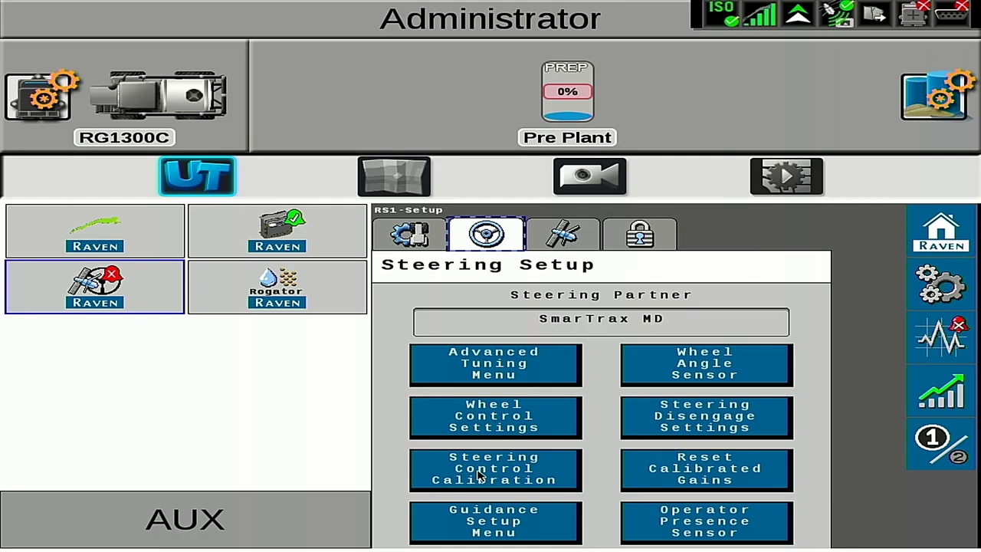
left_click(479, 475)
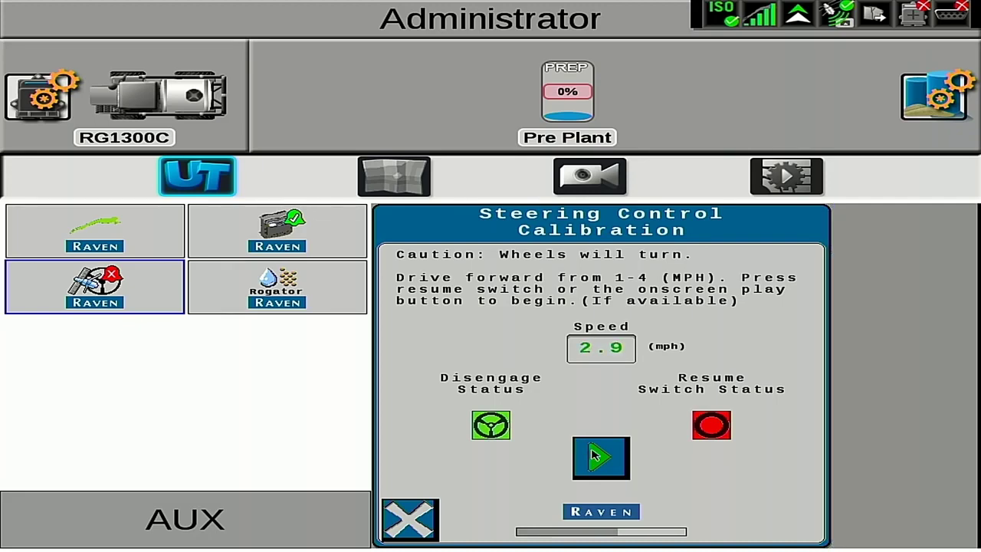
left_click(596, 456)
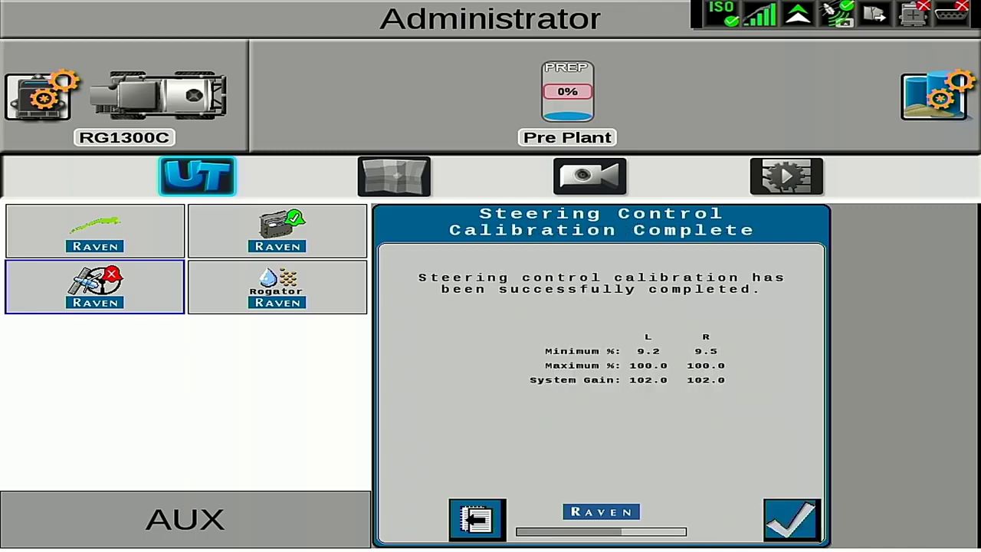
left_click(804, 529)
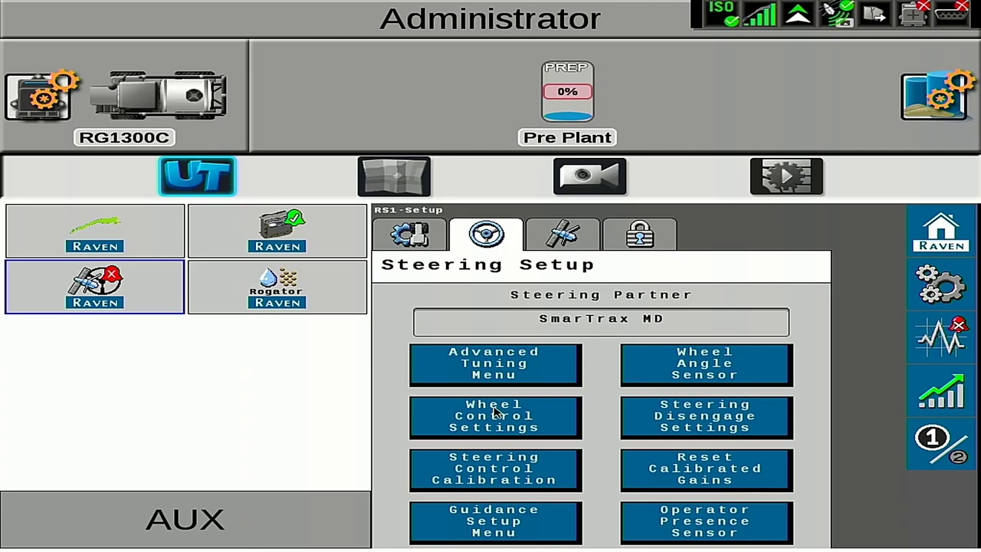
Open the Wheel Control Settings and test the minimum steering response to the left and to the right
left_click(495, 412)
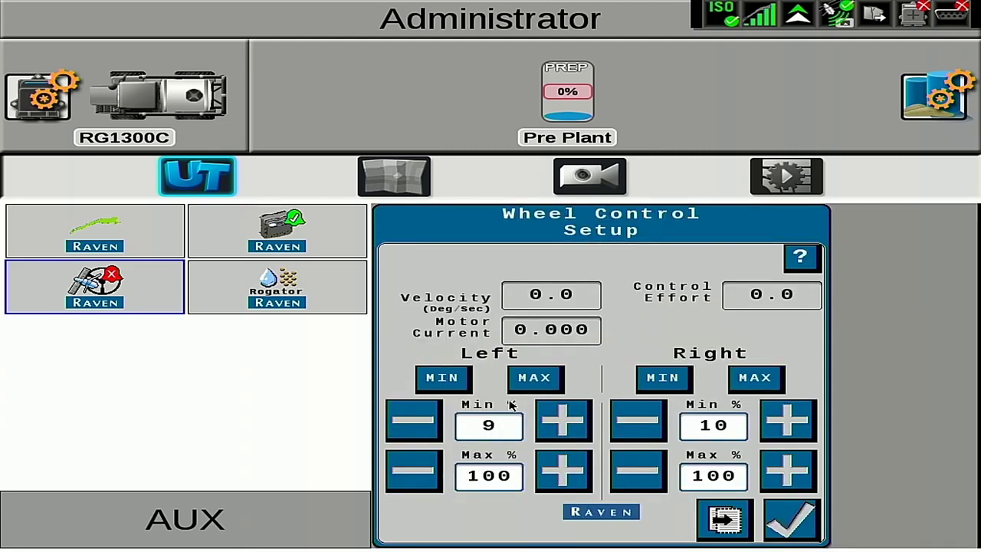
left_click(460, 380)
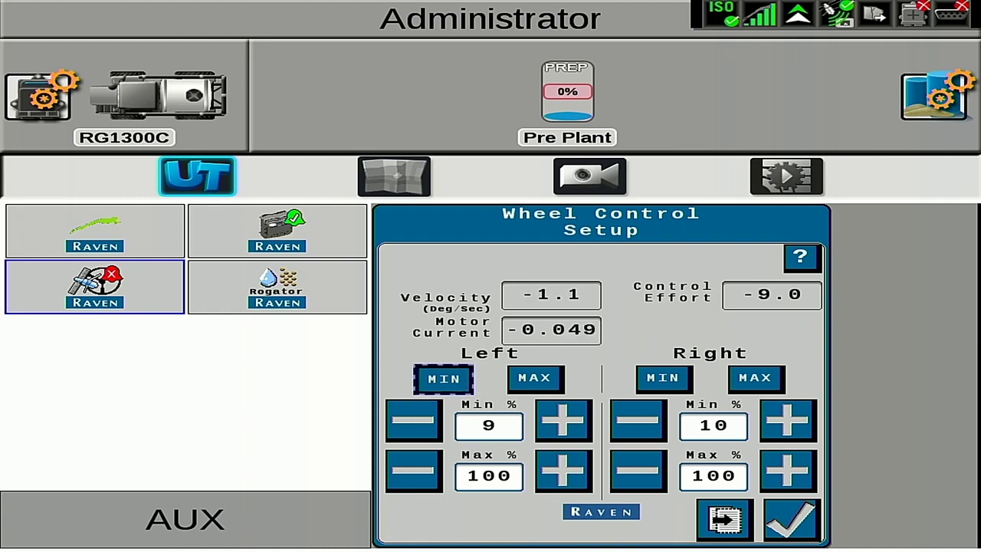
left_click(662, 377)
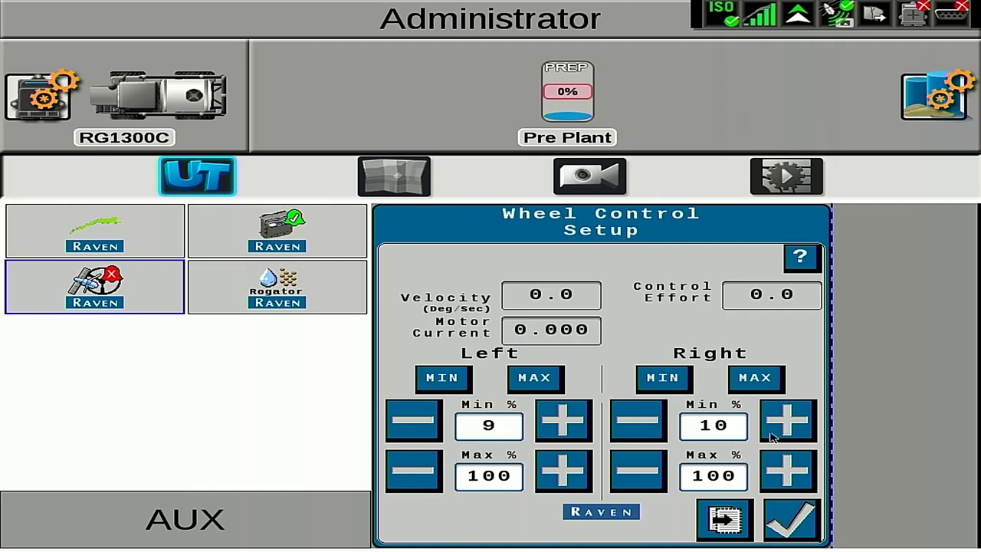
Try the right Min % in Wheel Control Setup at 8, at 12, and at 8 again
left_click(638, 420)
left_click(638, 421)
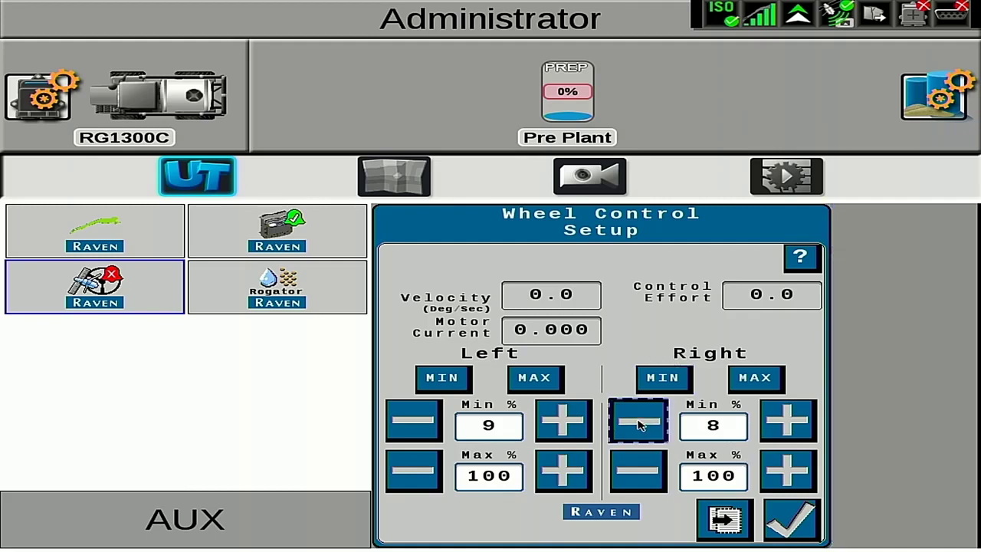
left_click(794, 424)
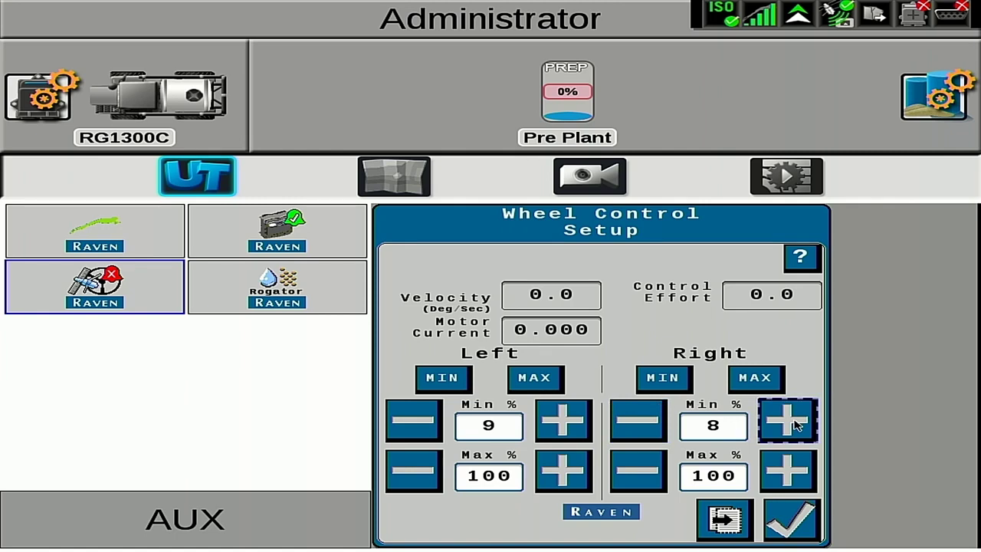
left_click(793, 424)
left_click(793, 423)
left_click(793, 424)
left_click(793, 423)
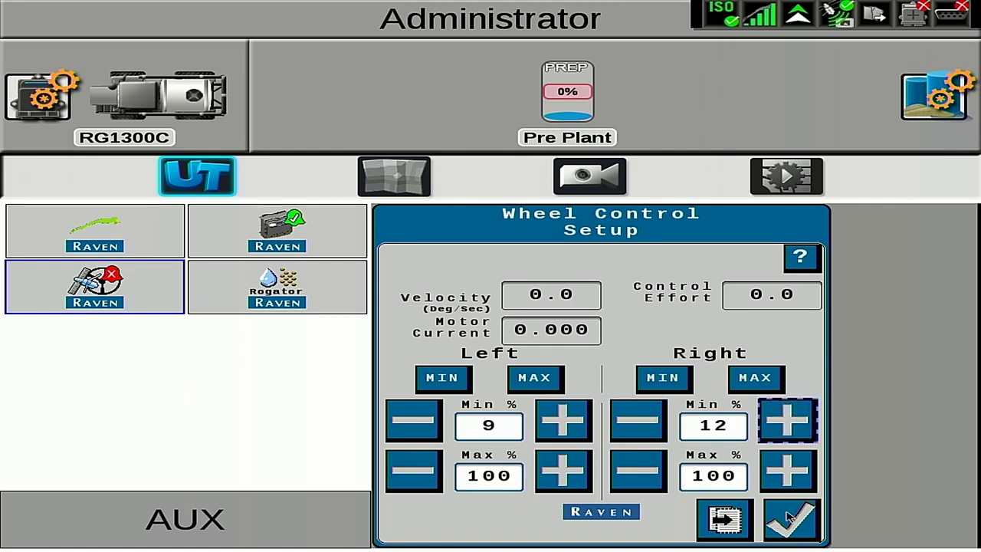
left_click(646, 429)
left_click(646, 430)
left_click(647, 429)
left_click(646, 429)
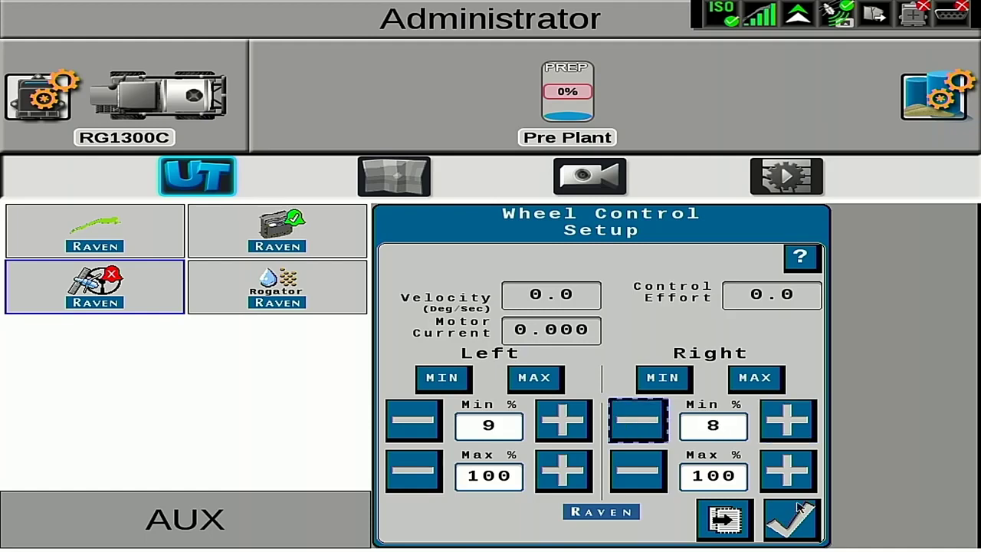
Set the right Min % to 12 and accept the Wheel Control Setup
left_click(793, 429)
left_click(793, 429)
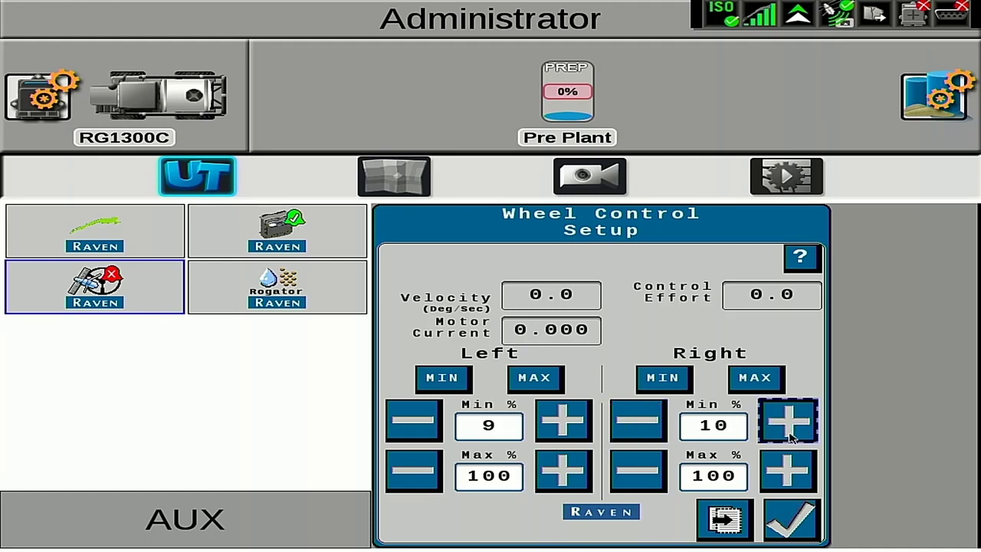
left_click(797, 523)
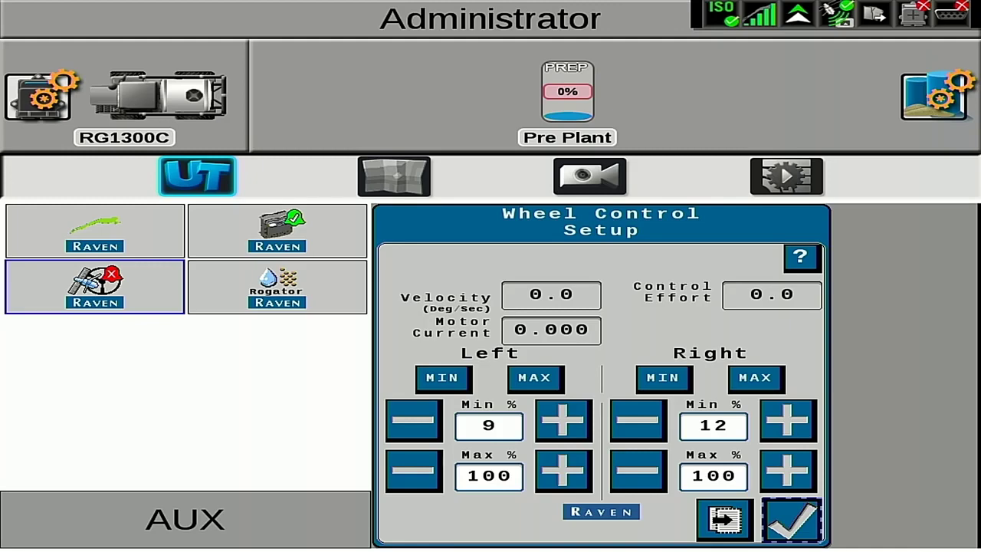
left_click(797, 522)
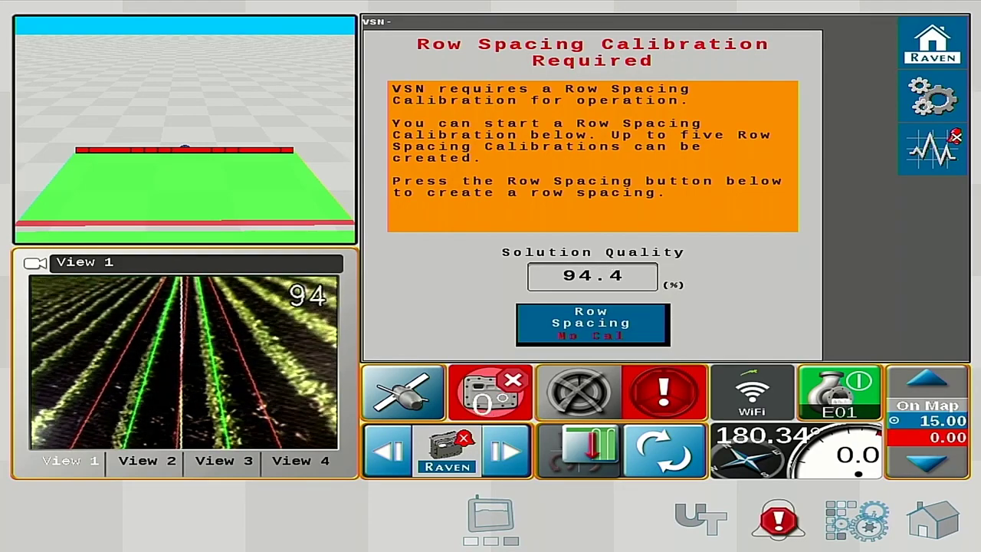
Start a new VSN row spacing calibration, set the row spacing to 30 in and continue to the calibration instructions
left_click(700, 517)
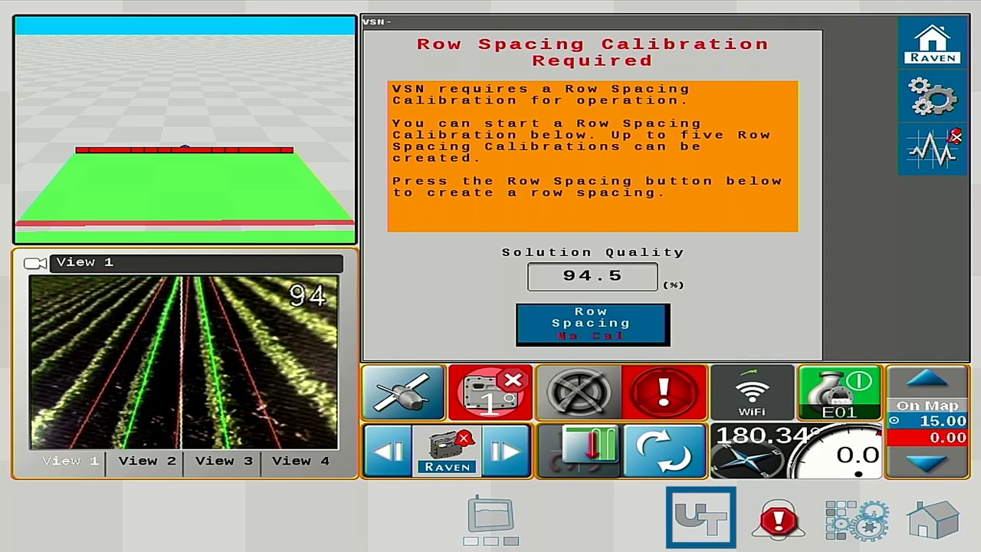
left_click(592, 323)
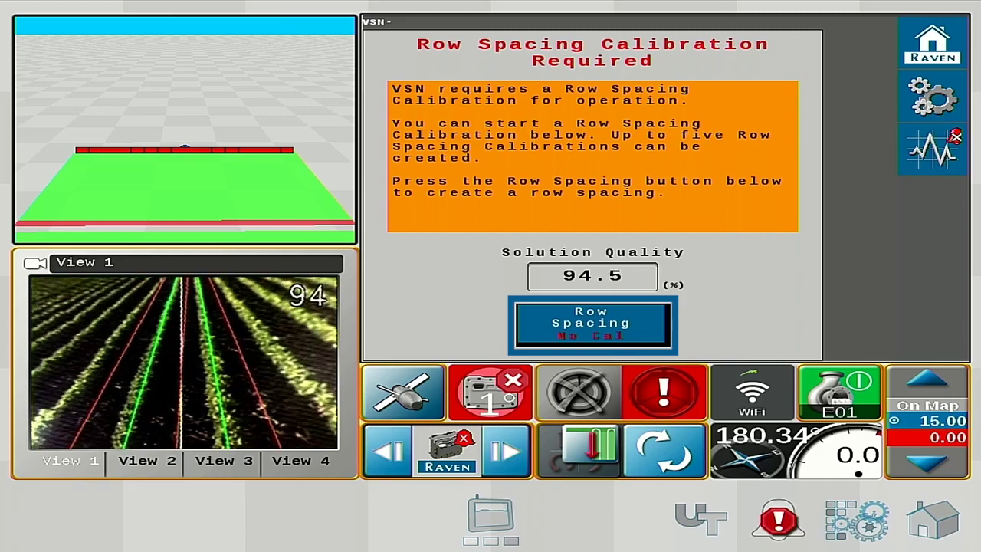
left_click(592, 323)
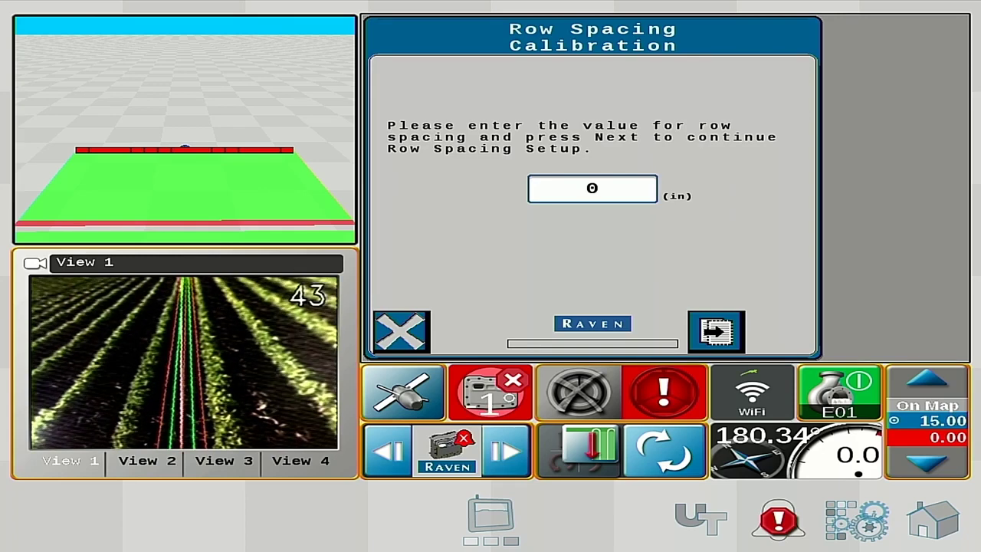
left_click(591, 188)
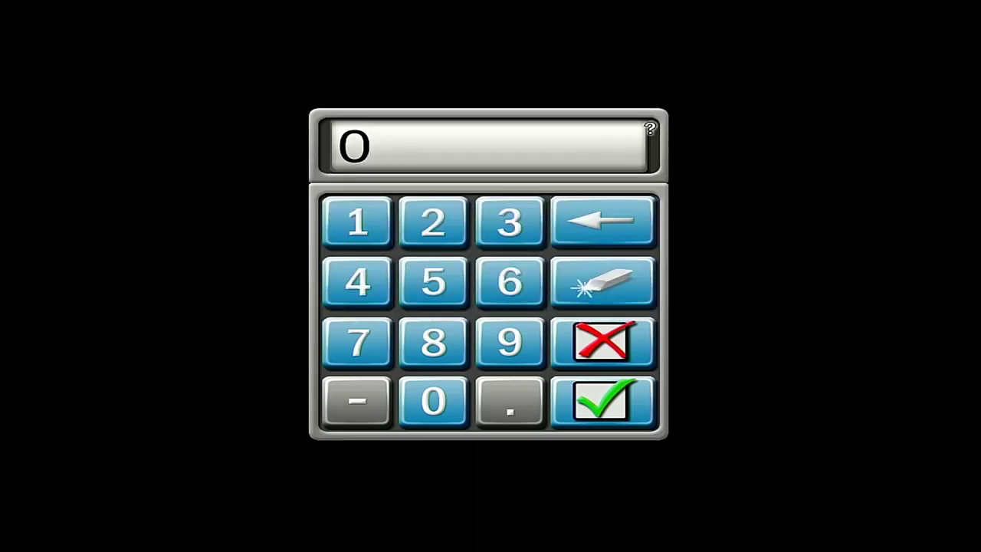
left_click(509, 221)
left_click(433, 400)
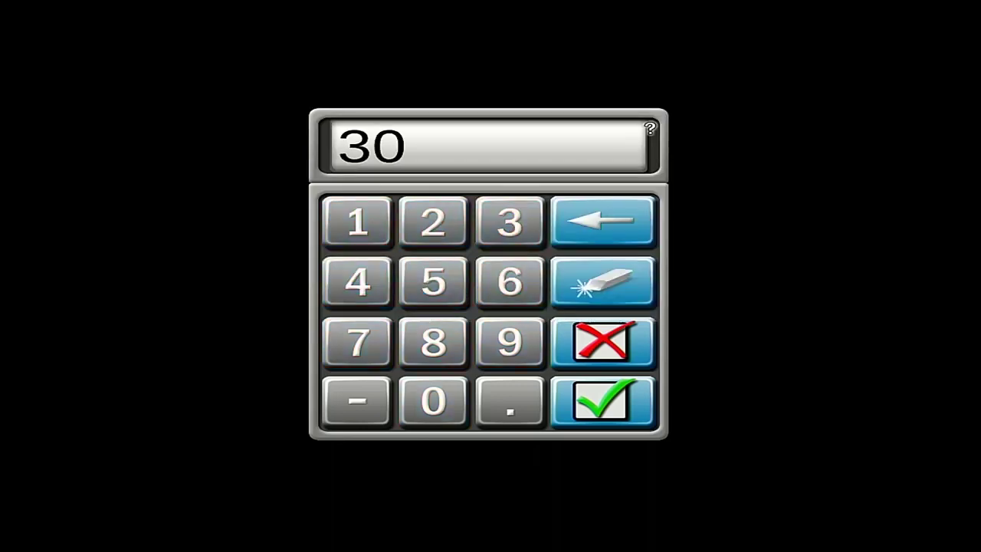
left_click(603, 400)
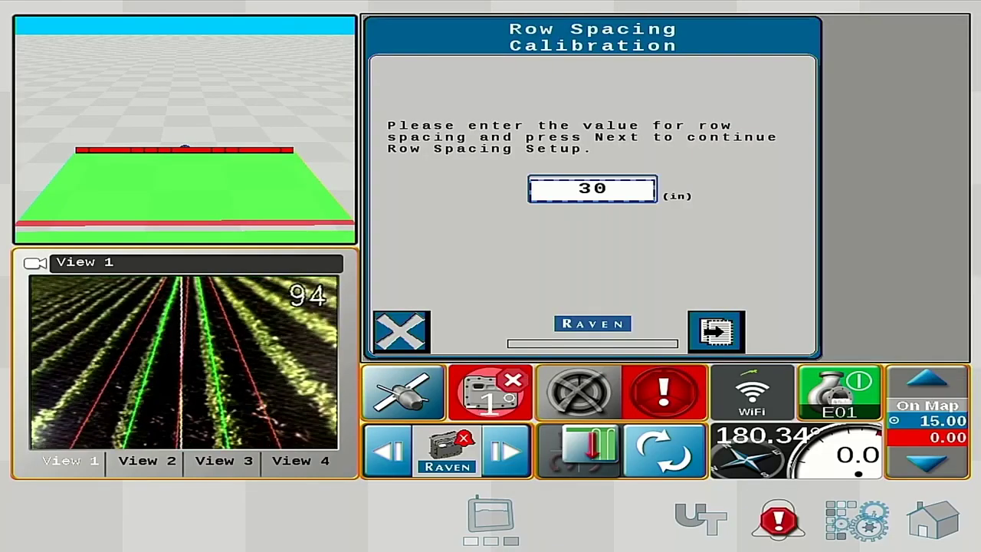
left_click(716, 331)
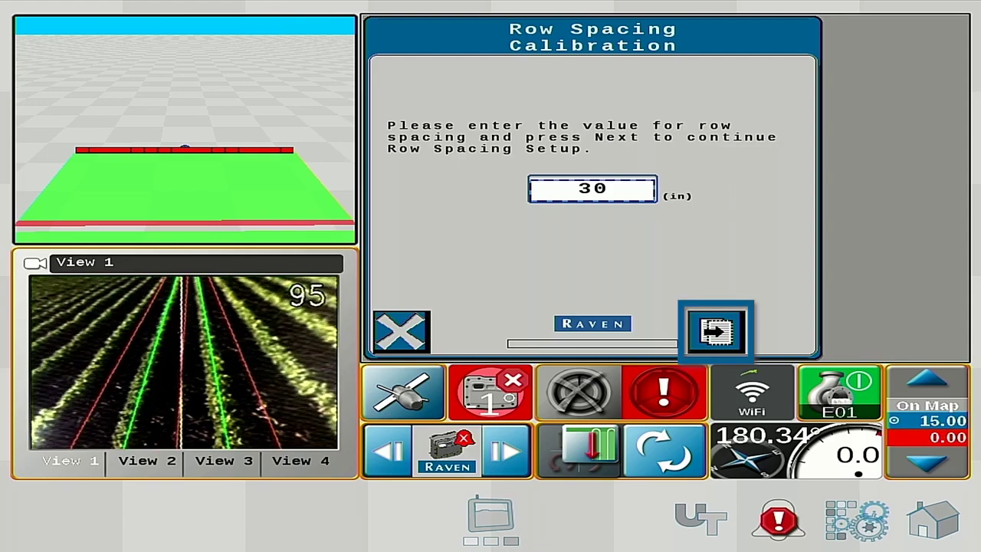
left_click(716, 331)
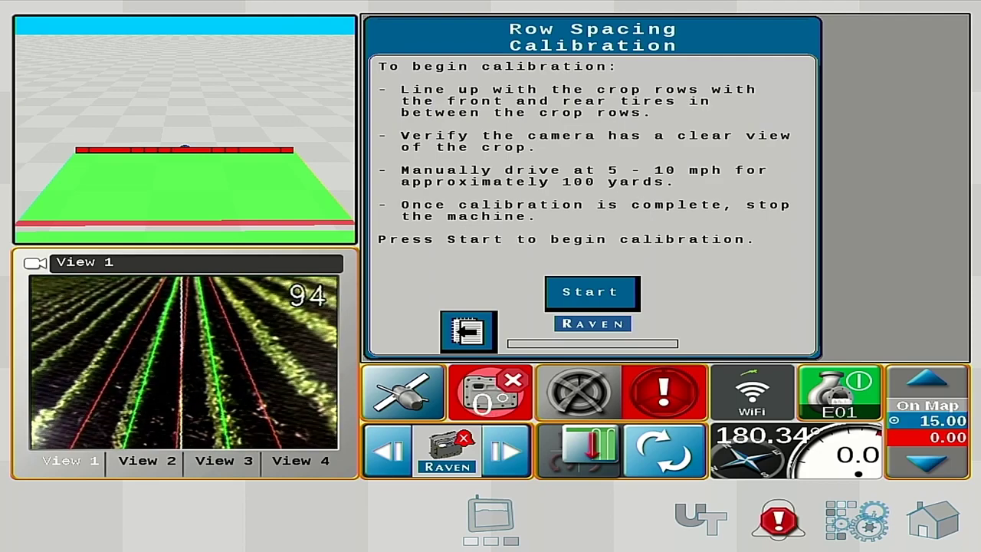
Run the row spacing calibration and review the resulting camera to furrow offset and camera yaw offset
left_click(592, 292)
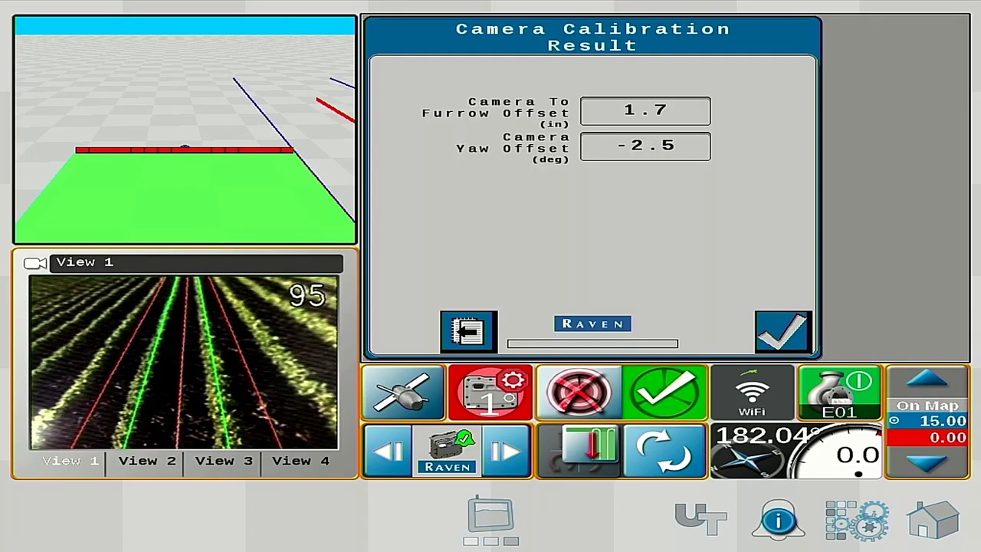
left_click(645, 110)
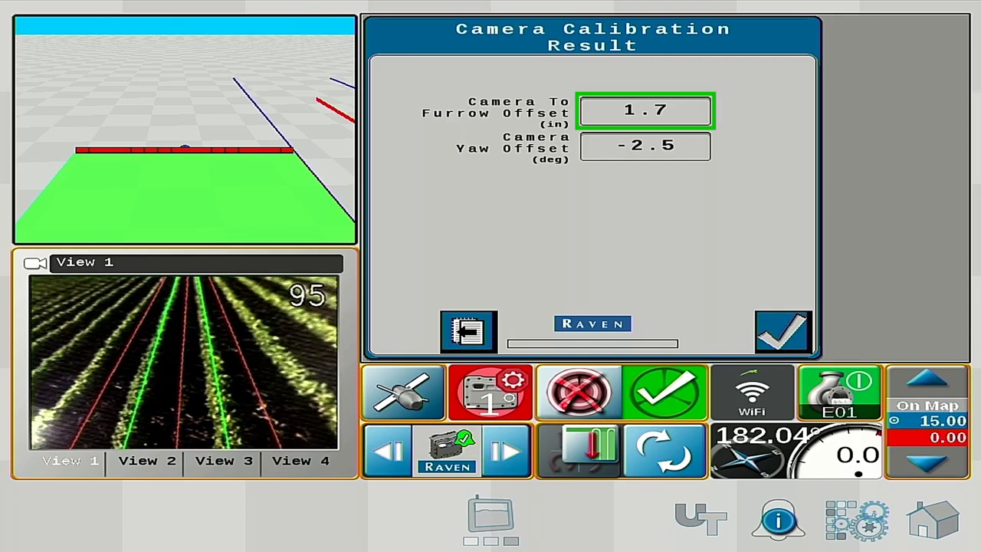
left_click(645, 145)
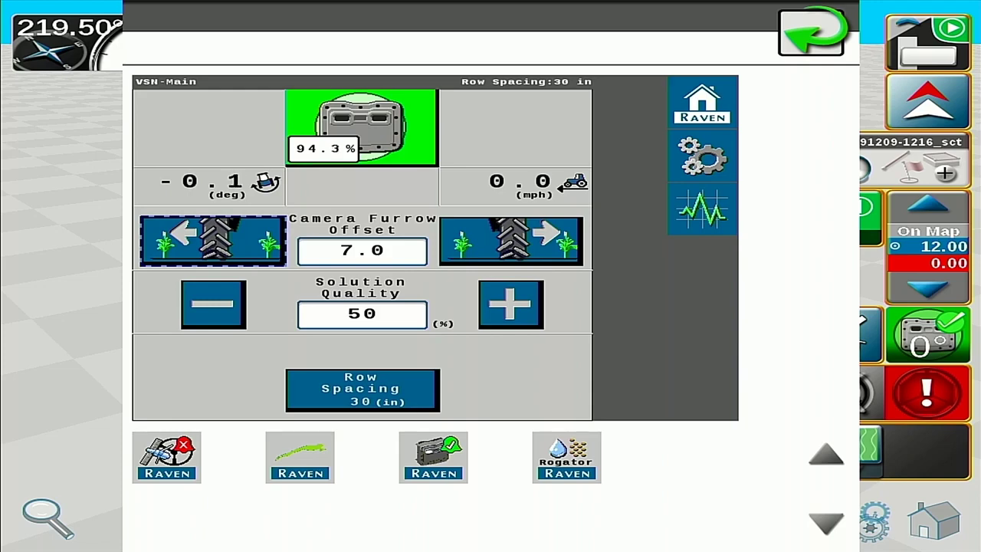
Examine the camera status, camera furrow offset, solution quality and row spacing controls on the VSN main page
left_click(361, 126)
left_click(362, 305)
left_click(220, 186)
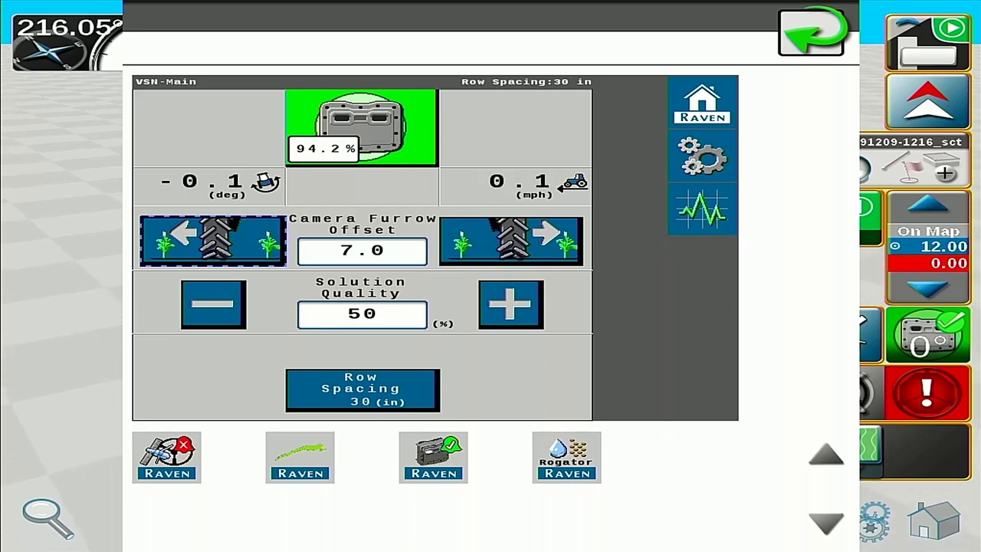
left_click(362, 251)
left_click(213, 241)
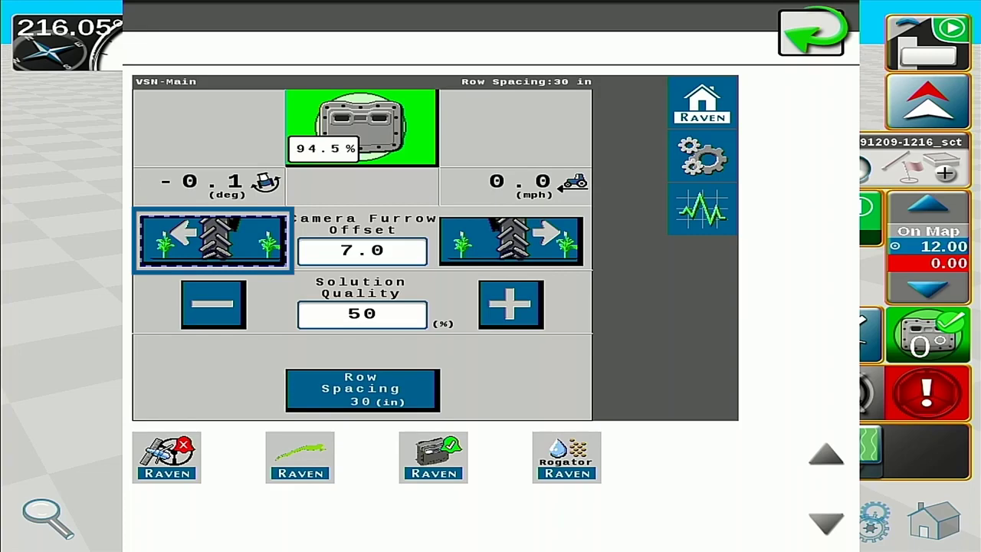
left_click(510, 240)
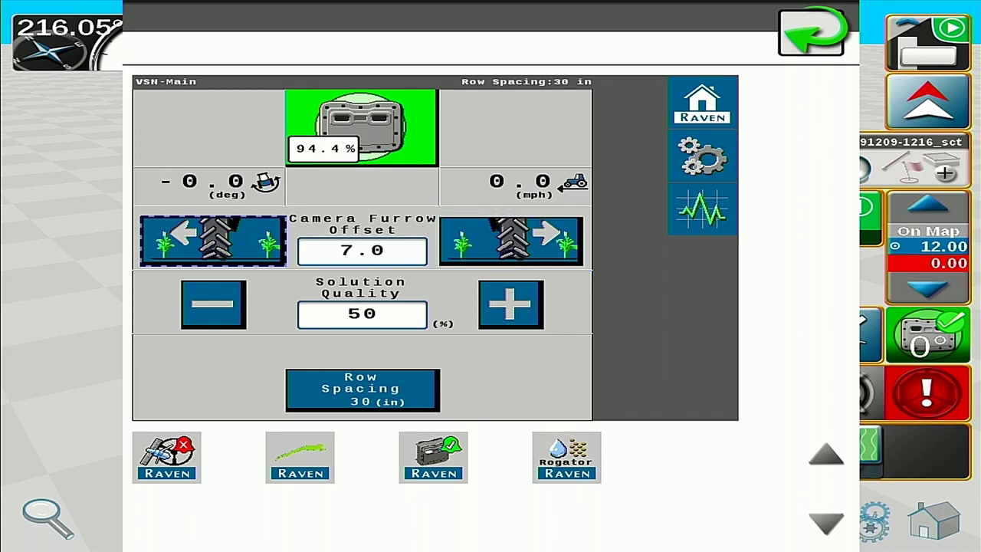
left_click(362, 390)
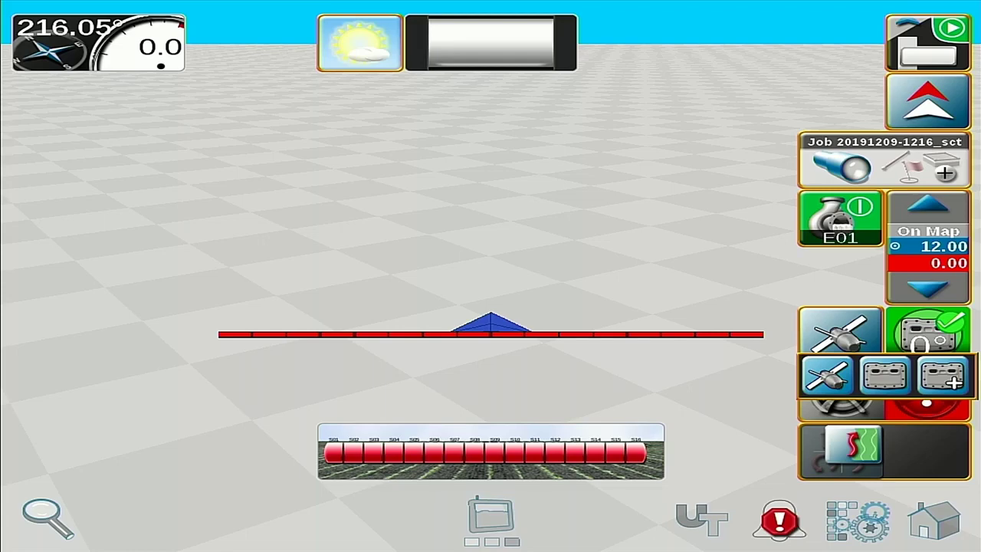
Switch the guidance source to the VSN camera only and check the camera and steering status
left_click(883, 374)
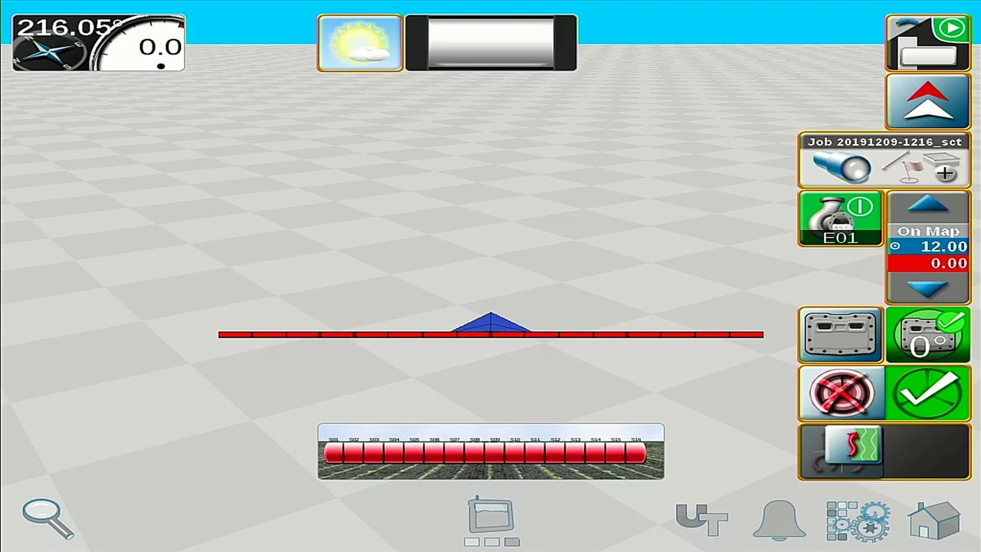
left_click(928, 335)
left_click(928, 392)
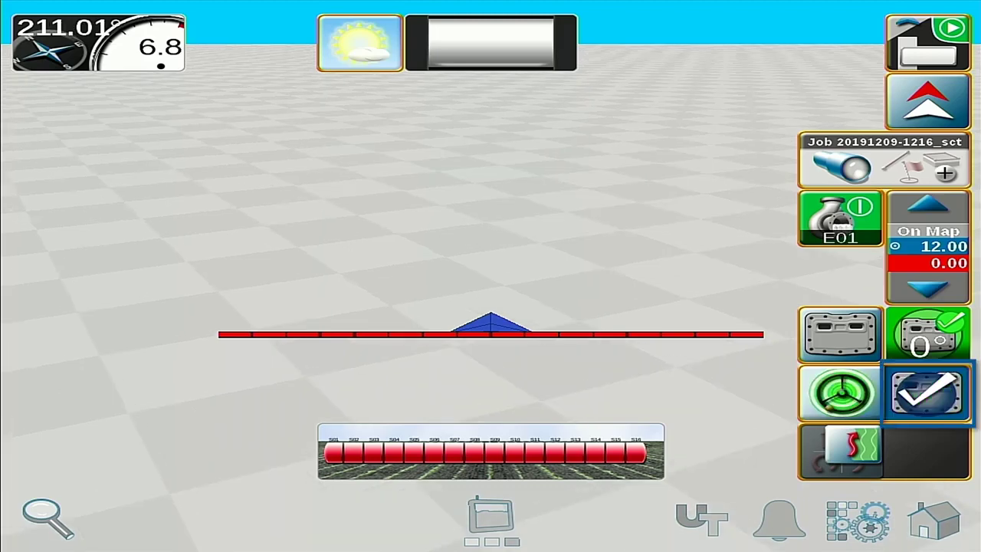